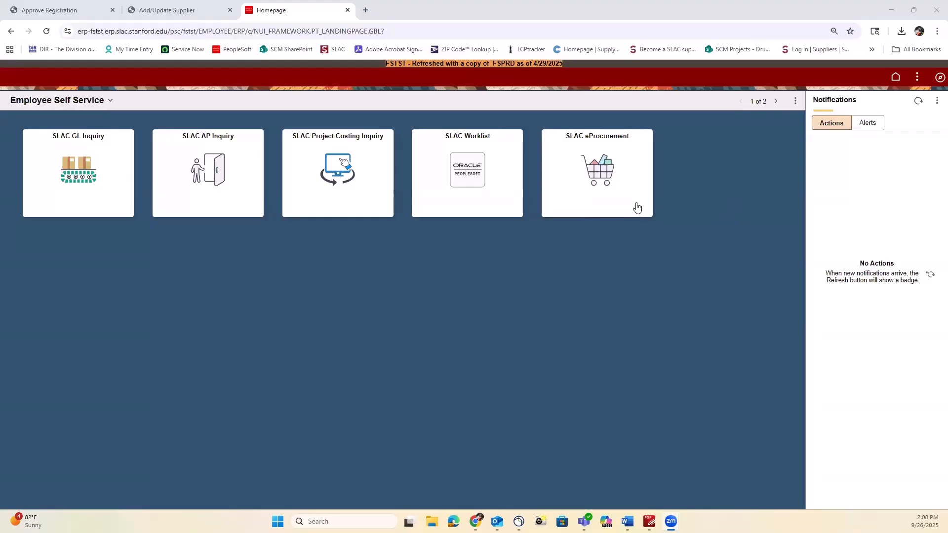
Step: From the SLAC eProcurement tile, start a new requisition with the Override default option selected
left_click(638, 207)
left_click(100, 165)
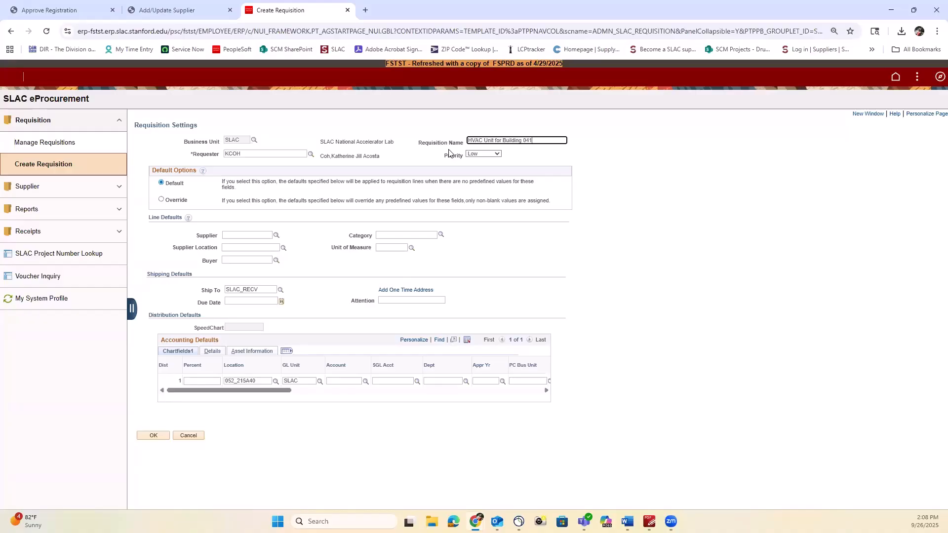
left_click(161, 200)
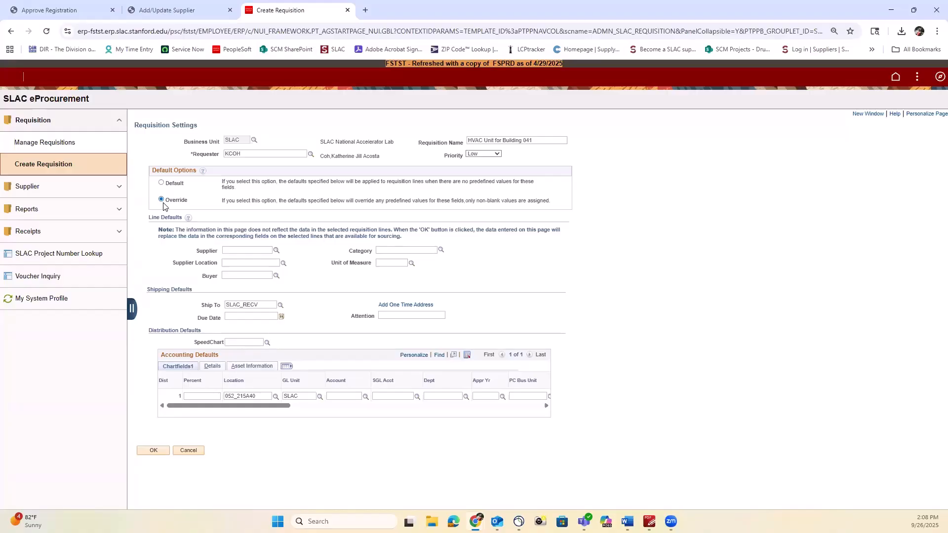
Step: Set the default supplier to TRANE US INC (MAIN location) and the category to 40101701
left_click(276, 251)
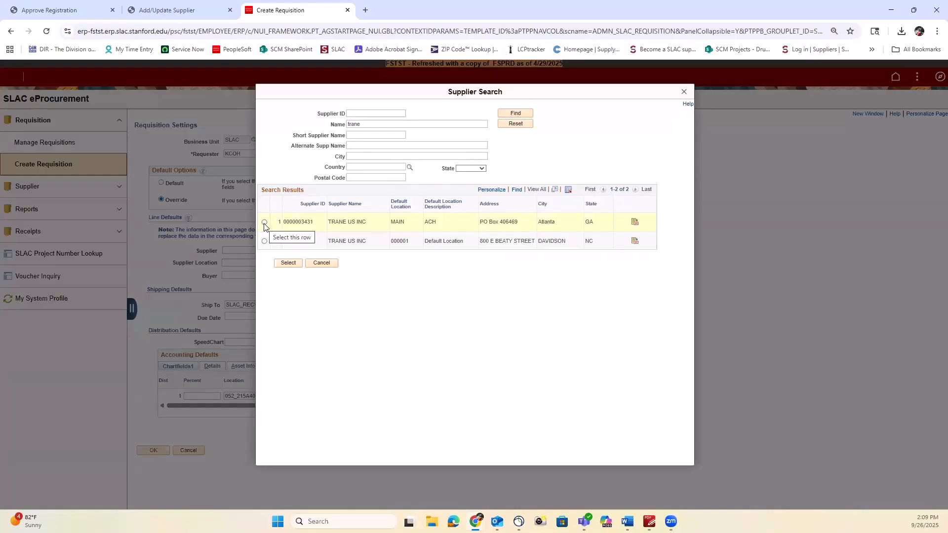
left_click(265, 223)
left_click(288, 263)
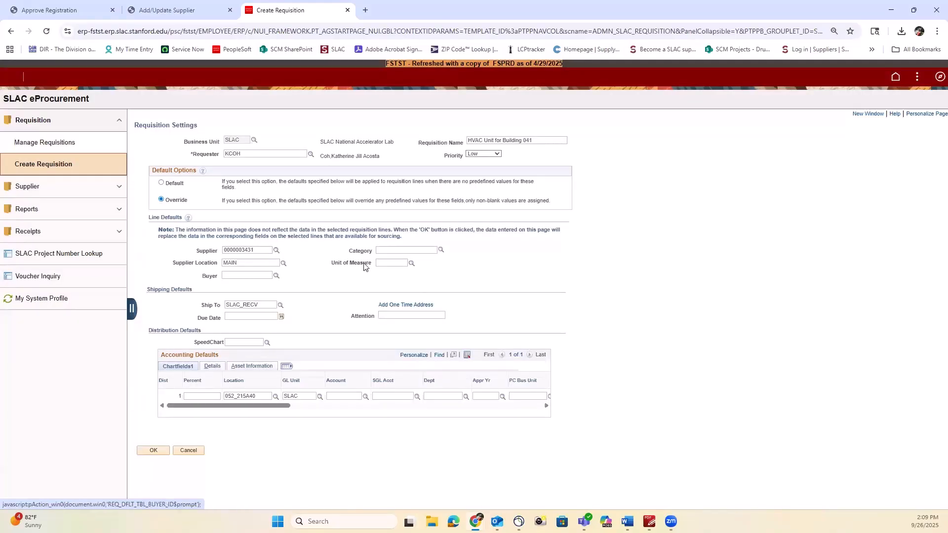
left_click(378, 251)
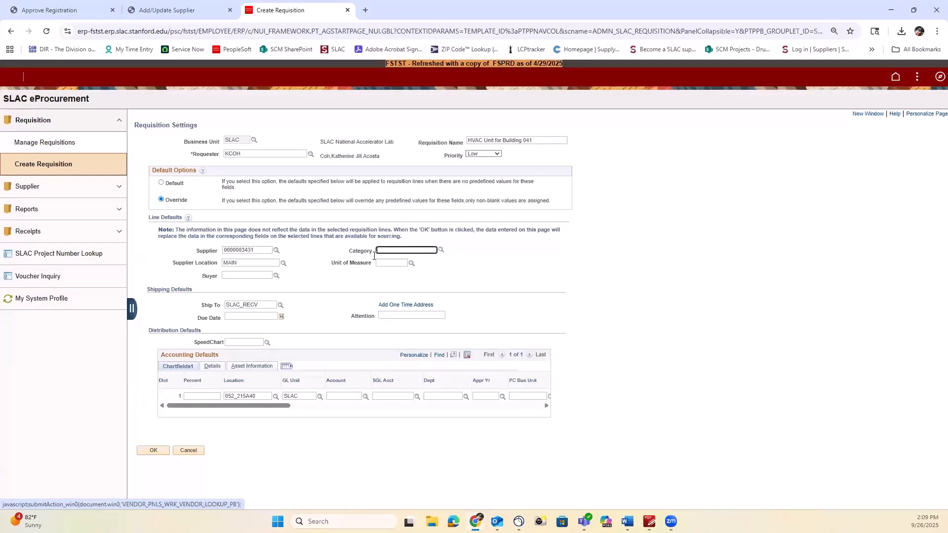
left_click(441, 251)
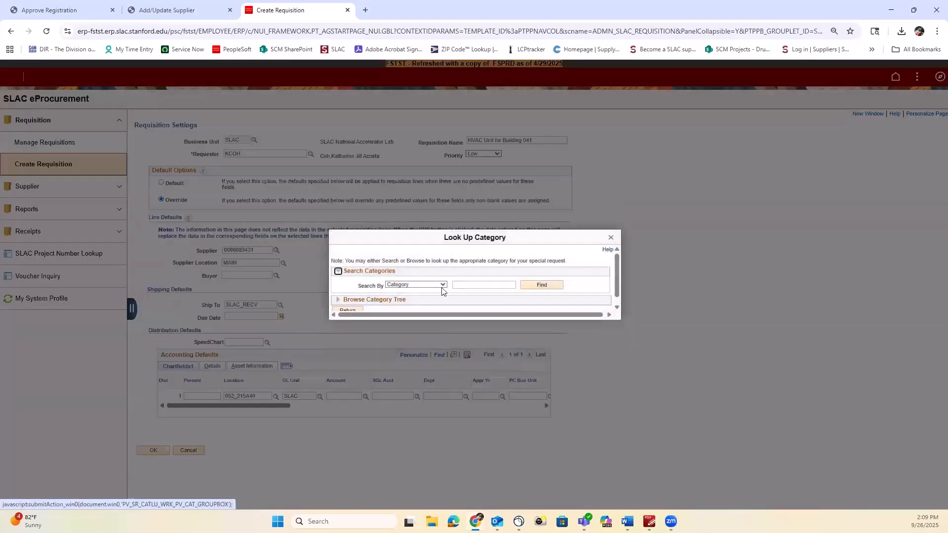
left_click(441, 285)
left_click(409, 319)
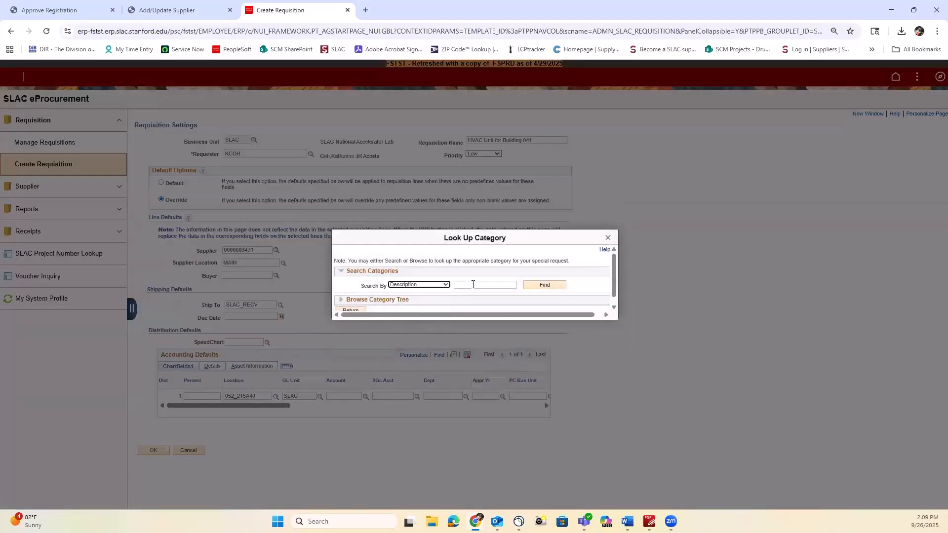
left_click(474, 286)
left_click(351, 310)
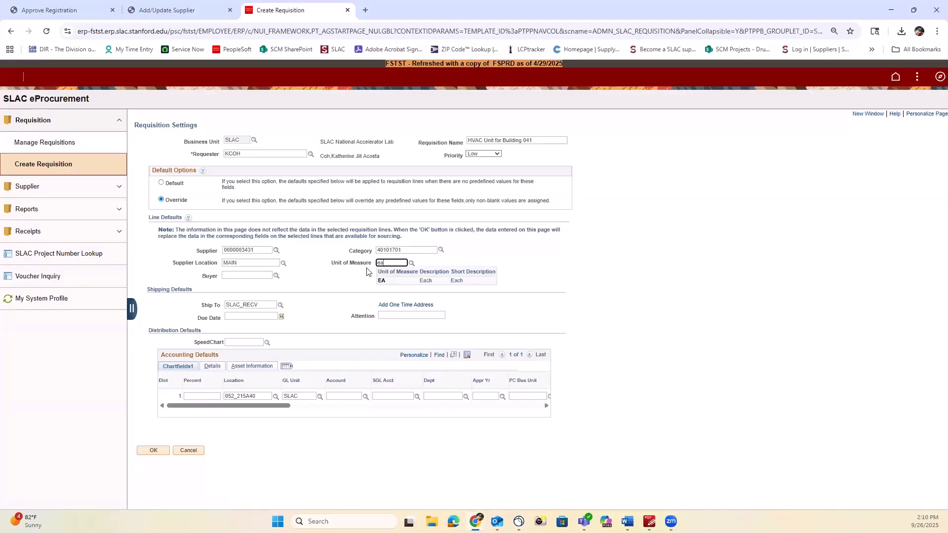
Step: Enter unit EA, due date 10/15/2025, the attention contact, project 11539 and activity Y0001, then save
left_click(391, 283)
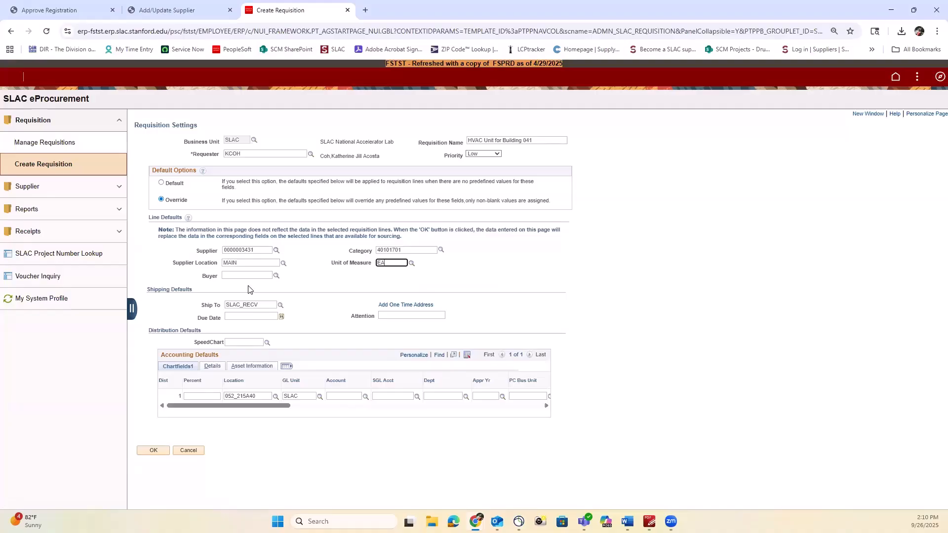
left_click(244, 317)
type("10/15/2025")
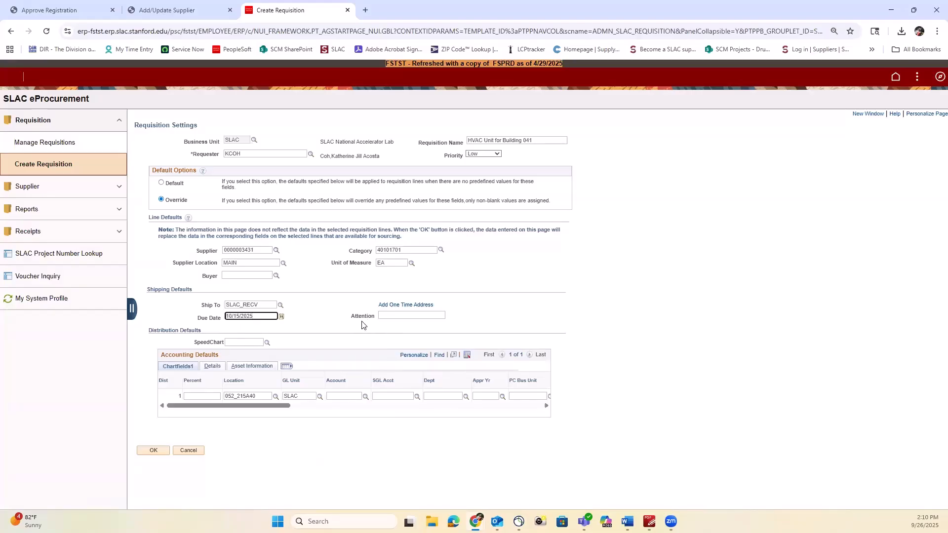
left_click(388, 318)
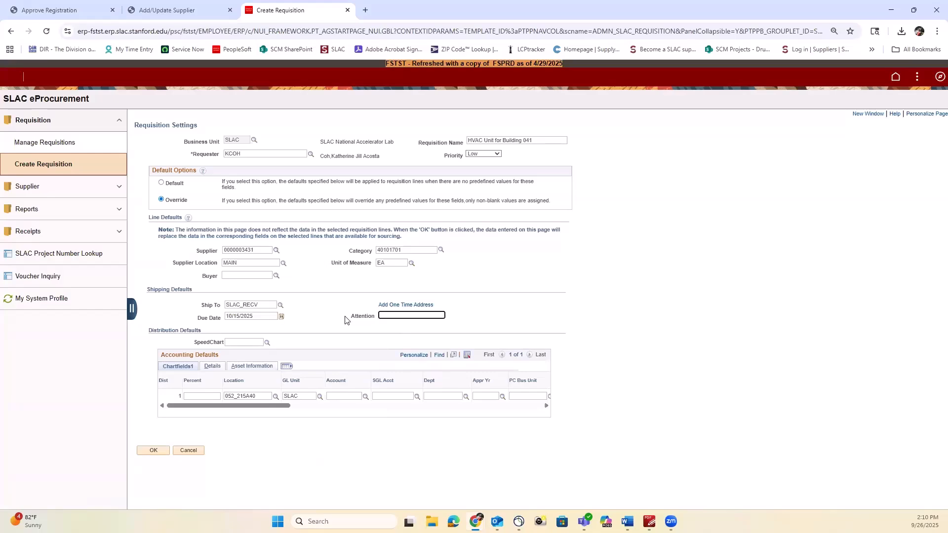
key("Tab")
type("11539")
key("Tab")
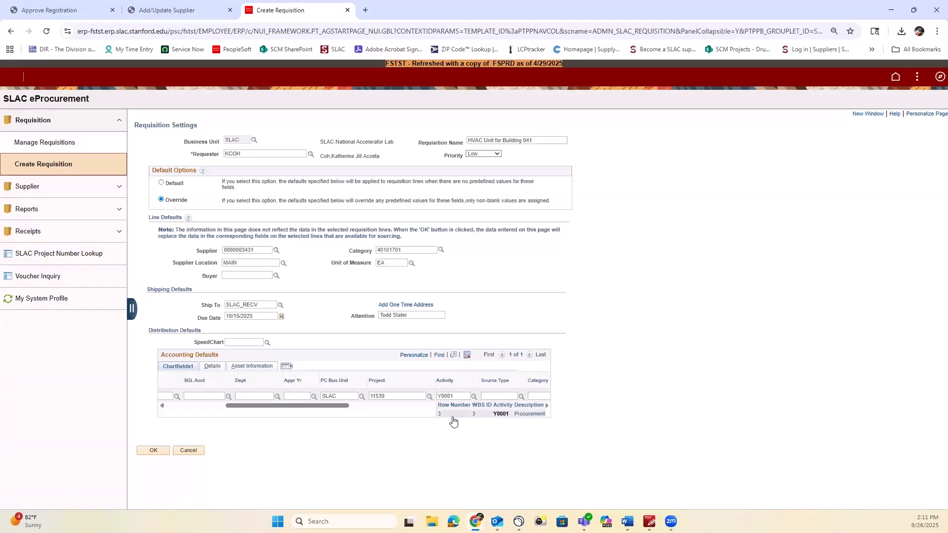
left_click(154, 450)
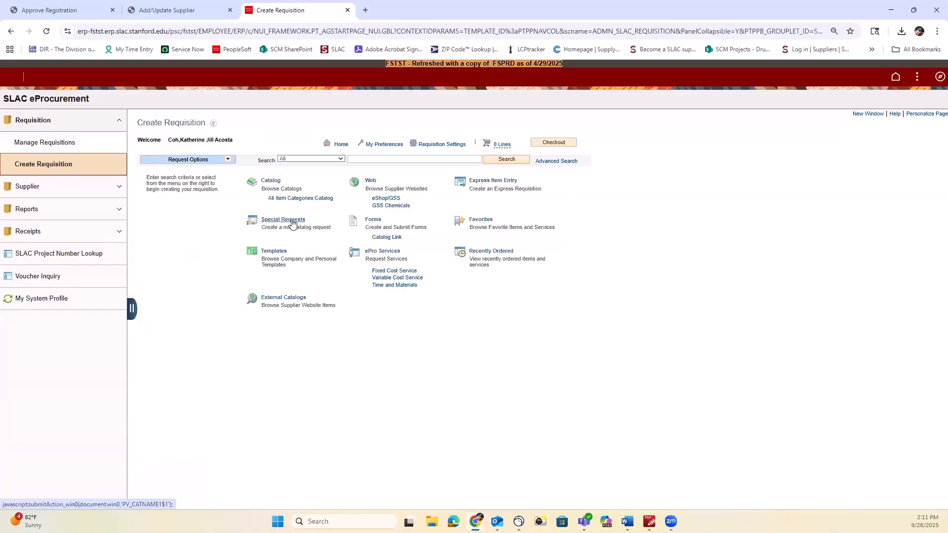
Step: Add a special-request item, New HVAC unit for Building 041, priced 500000 with quantity 1, to the cart
left_click(292, 224)
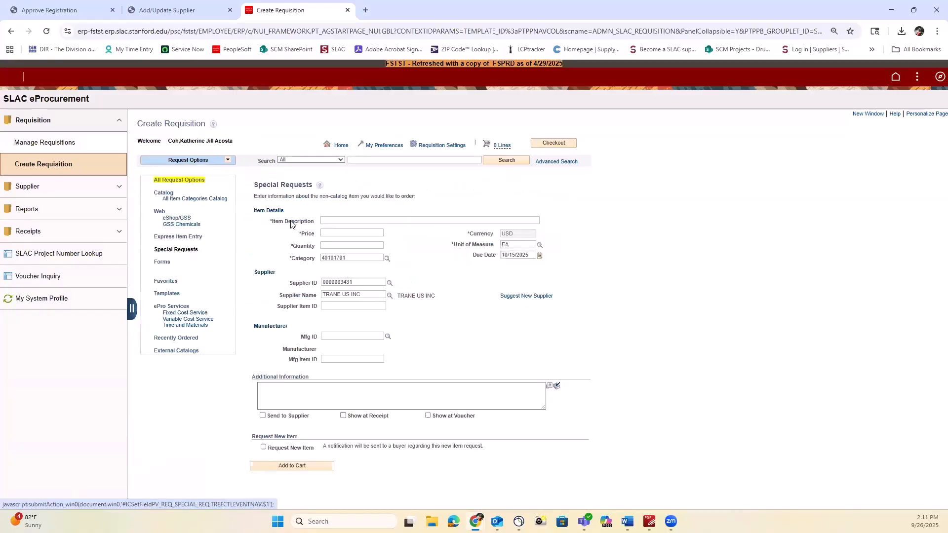
left_click(343, 220)
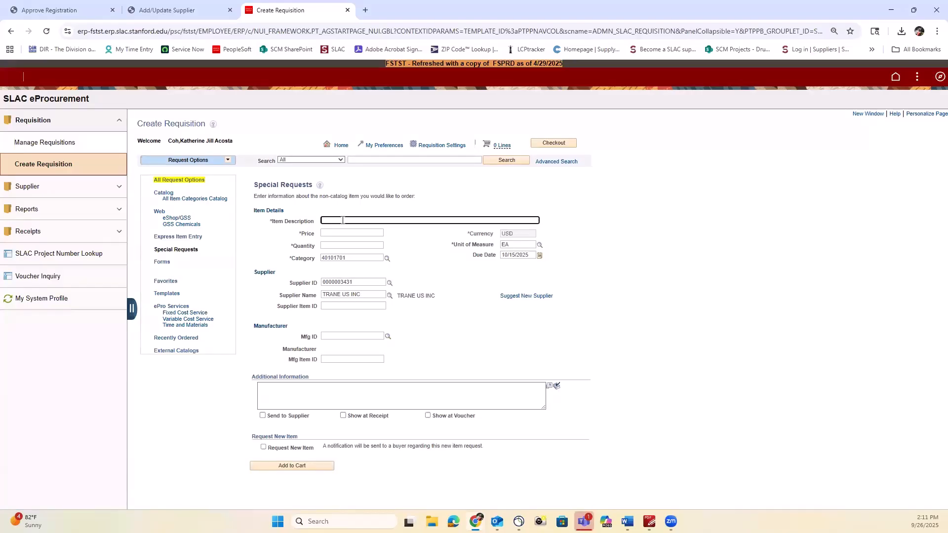
type("ha")
key("BackSpace")
key("BackSpace")
type("H")
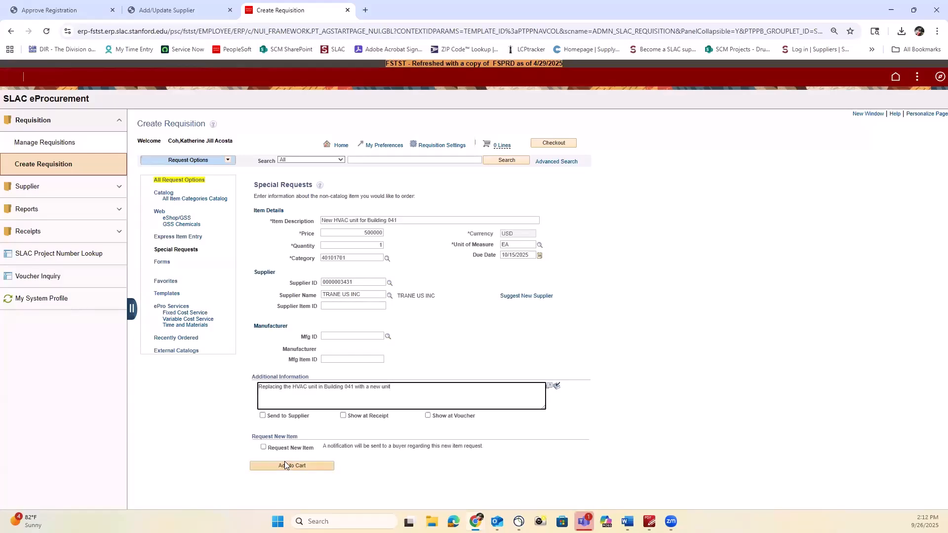
left_click(285, 467)
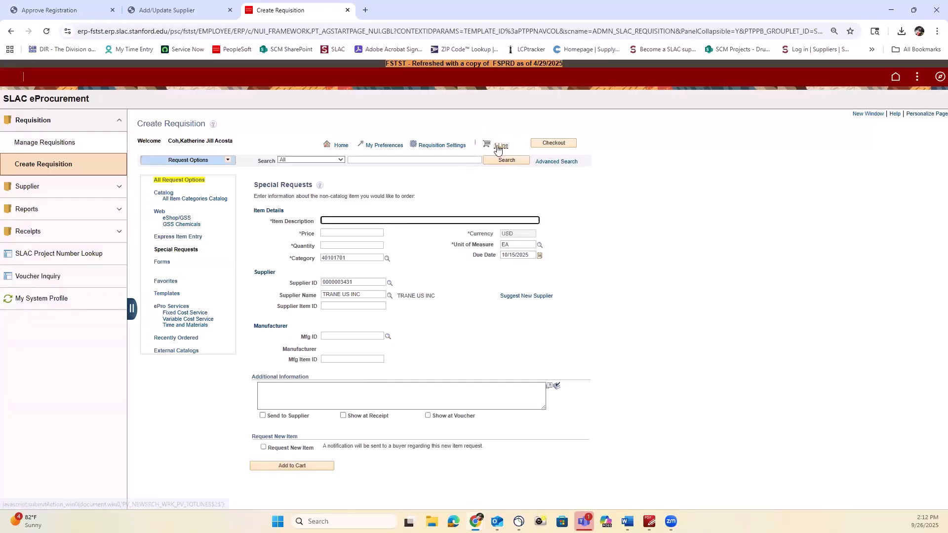
Step: At checkout, add a comment to line 1 with the 4LEAF PDF attached
left_click(544, 145)
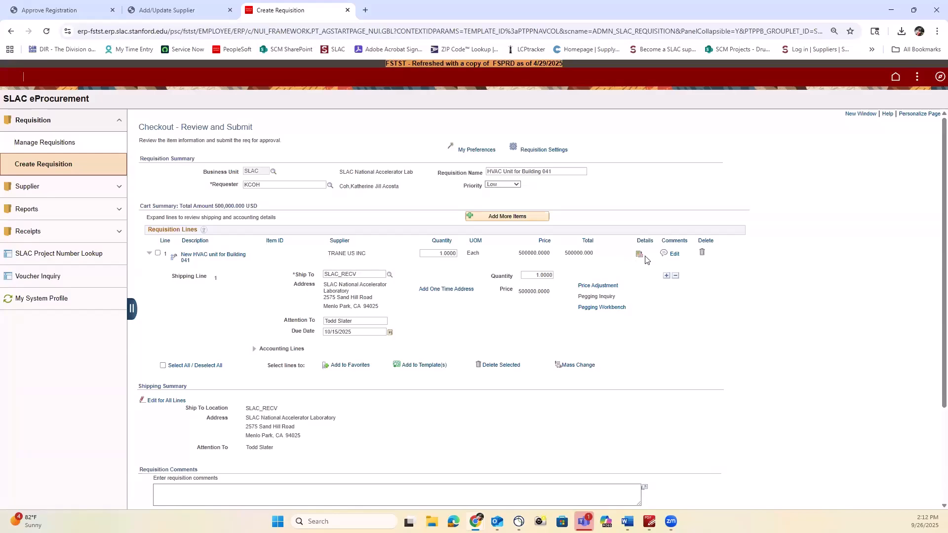
left_click(670, 255)
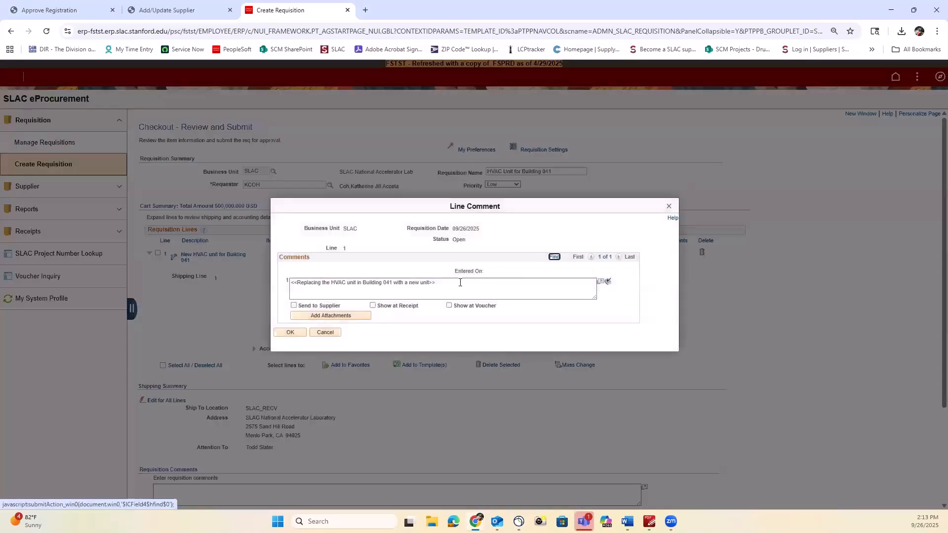
left_click(341, 317)
left_click(424, 274)
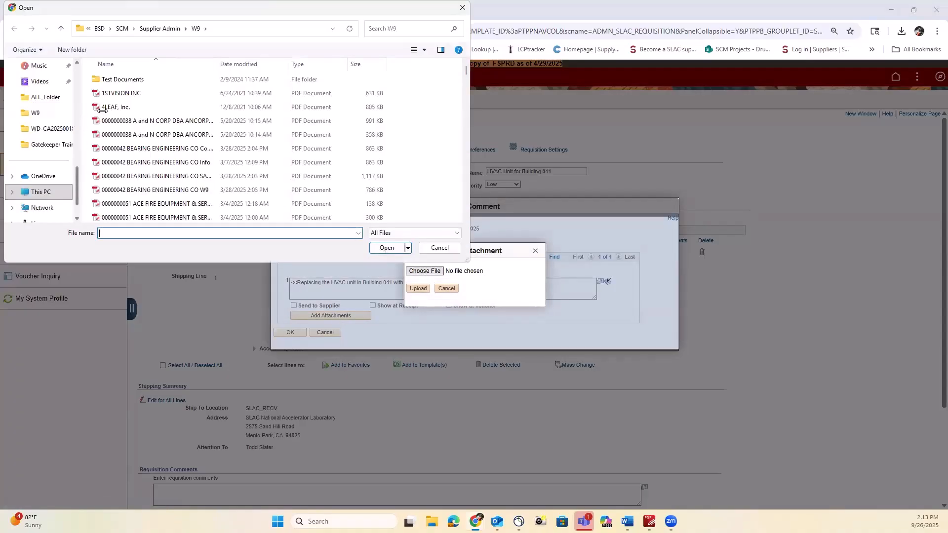
double_click(102, 109)
left_click(418, 288)
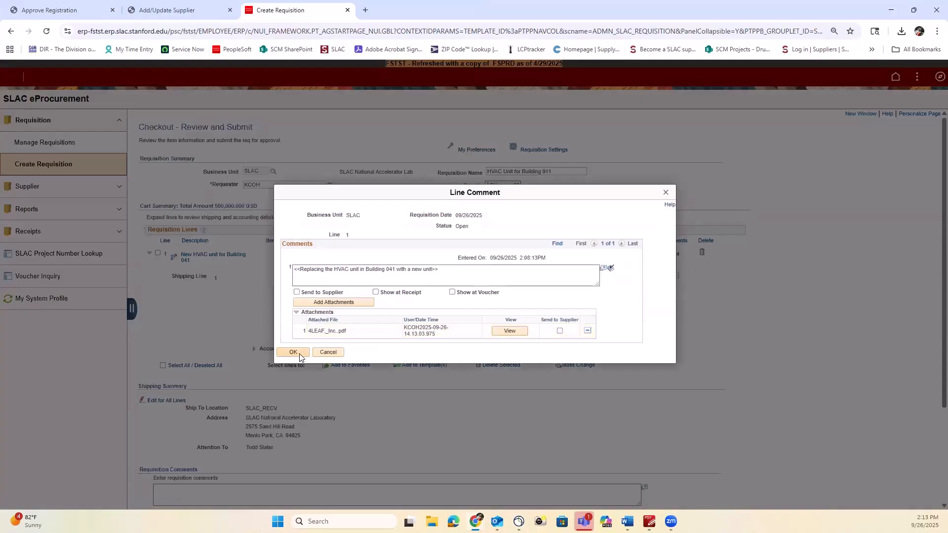
left_click(293, 353)
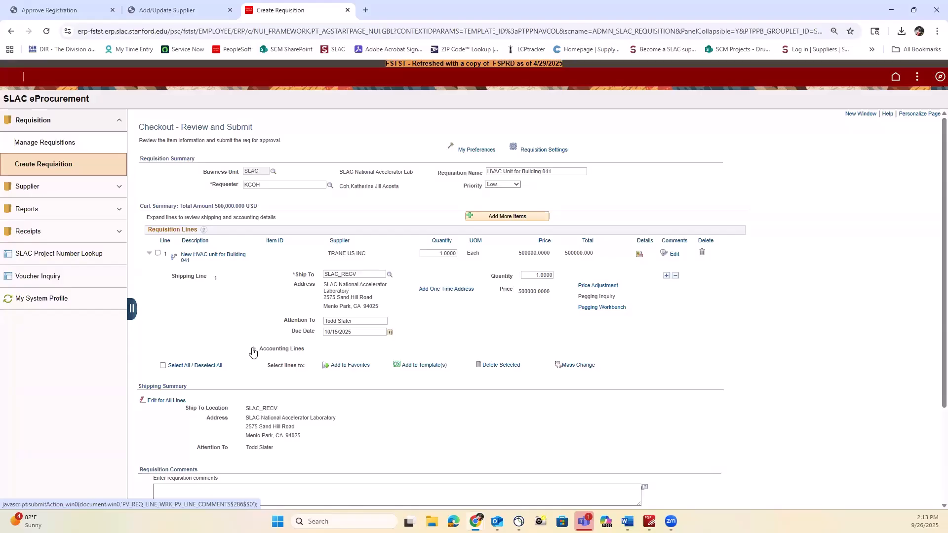
Step: Charge the line's accounting to project 11539 and activity Y0001, then review the page down to the budget buttons
left_click(253, 351)
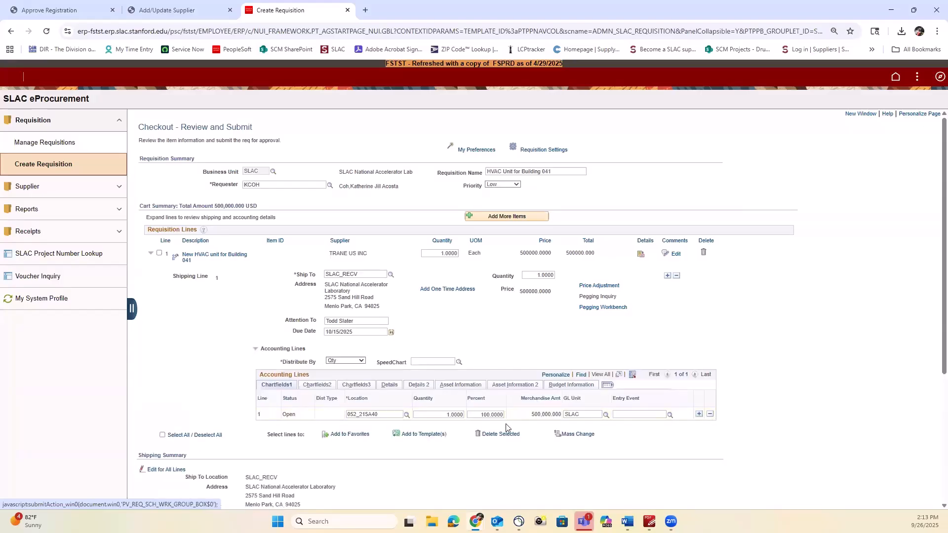
left_click(356, 386)
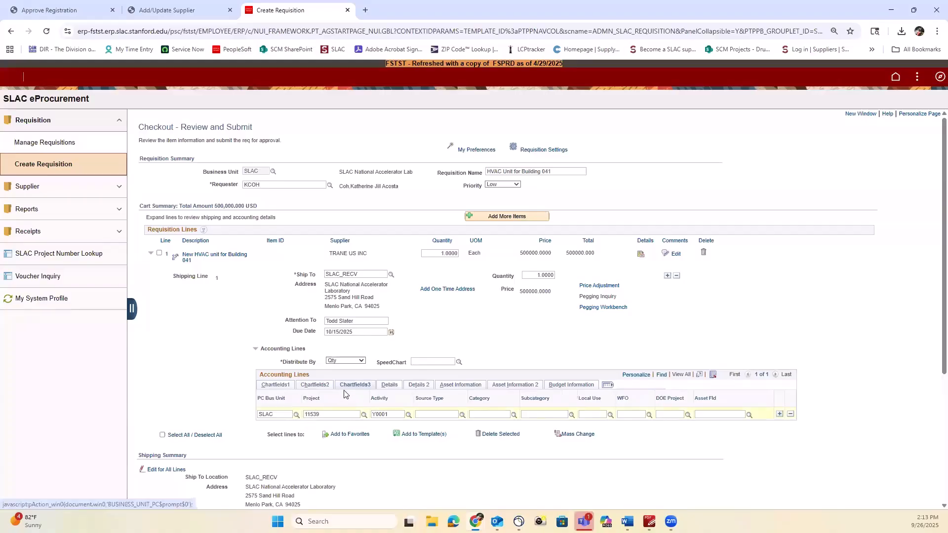
scroll(329, 399, "down", 3)
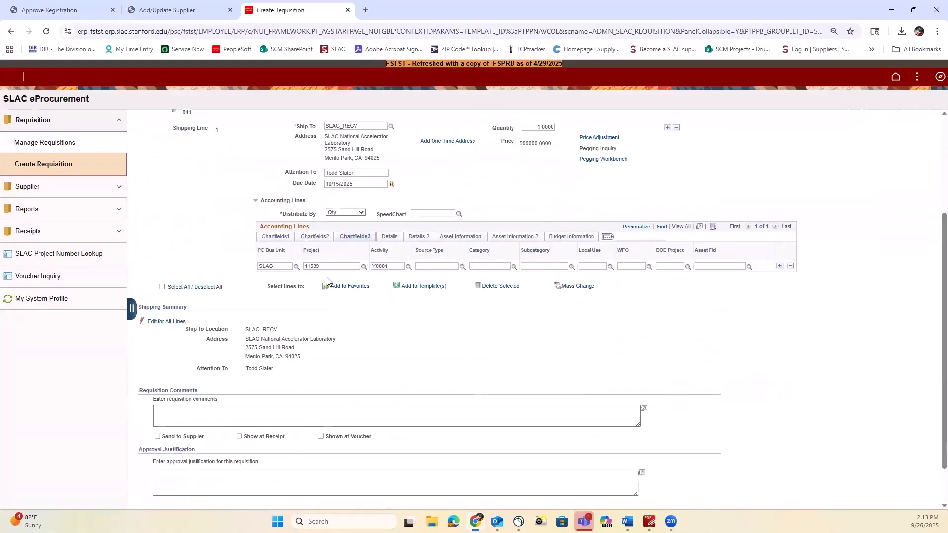
scroll(321, 325, "down", 1)
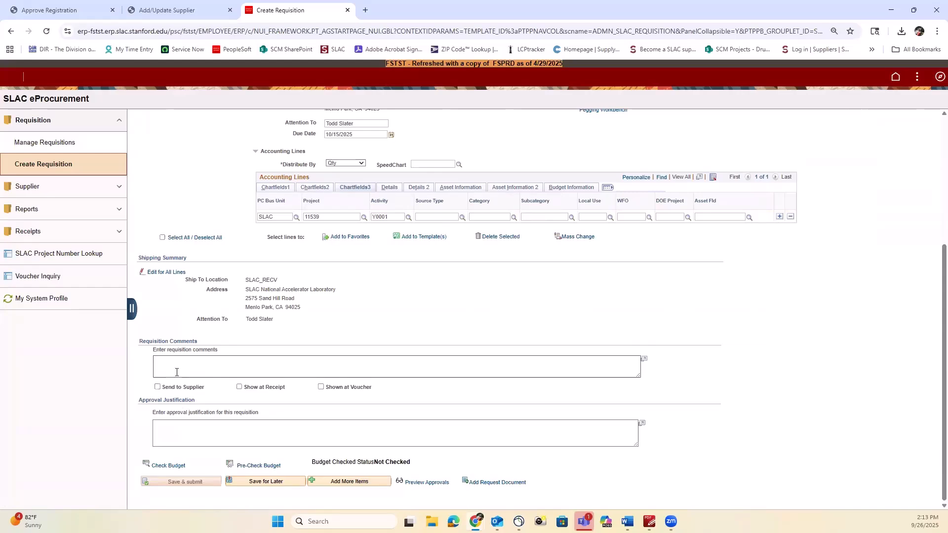
scroll(176, 373, "up", 3)
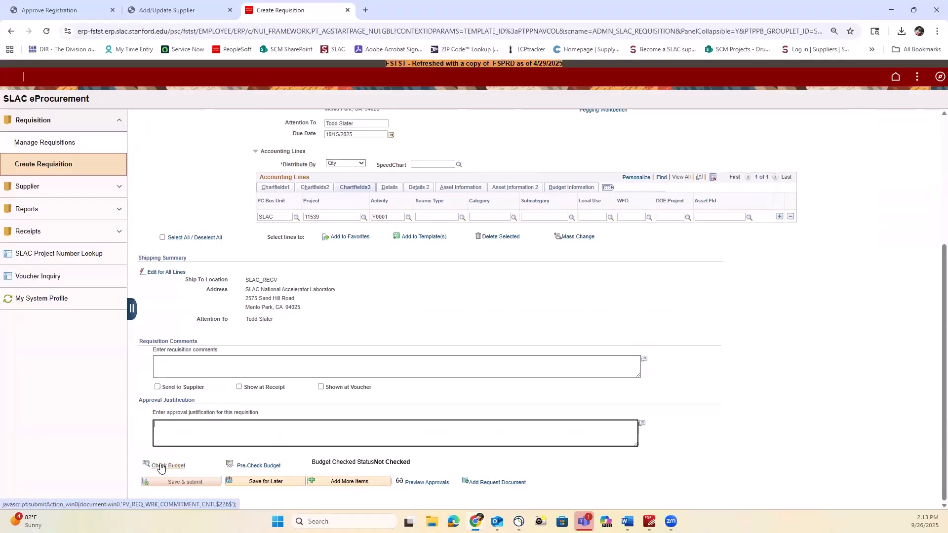
Step: Save the requisition and run the budget check, giving Valid status with a 500000.00 USD pre-encumbrance
left_click(160, 465)
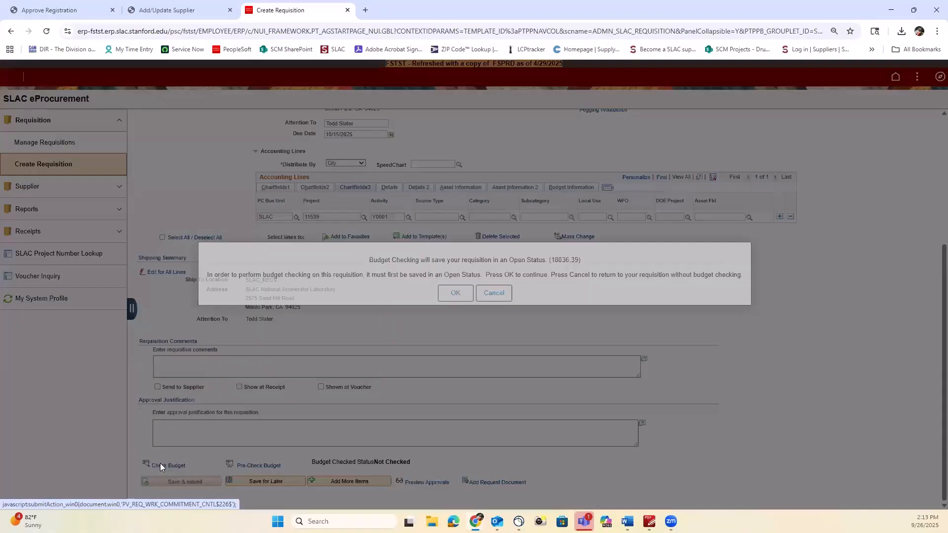
left_click(451, 294)
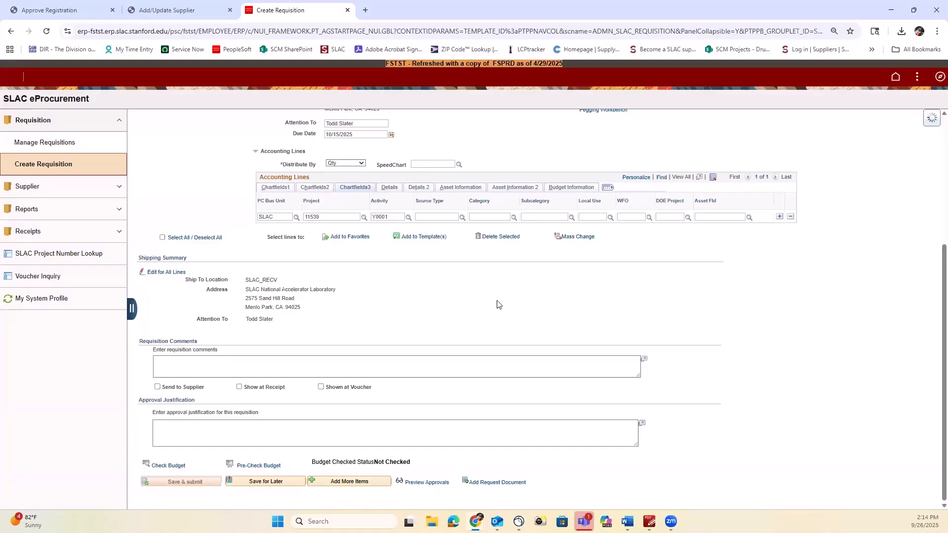
scroll(367, 362, "down", 2)
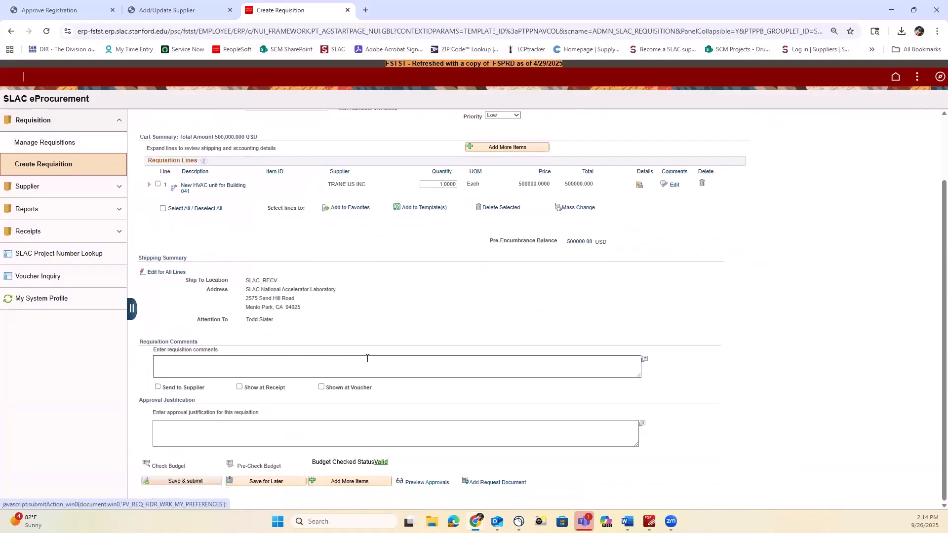
Step: Submit, then answer No for hazardous materials, metals, pressure systems, radiation devices, radioactive materials and lasers
left_click(204, 487)
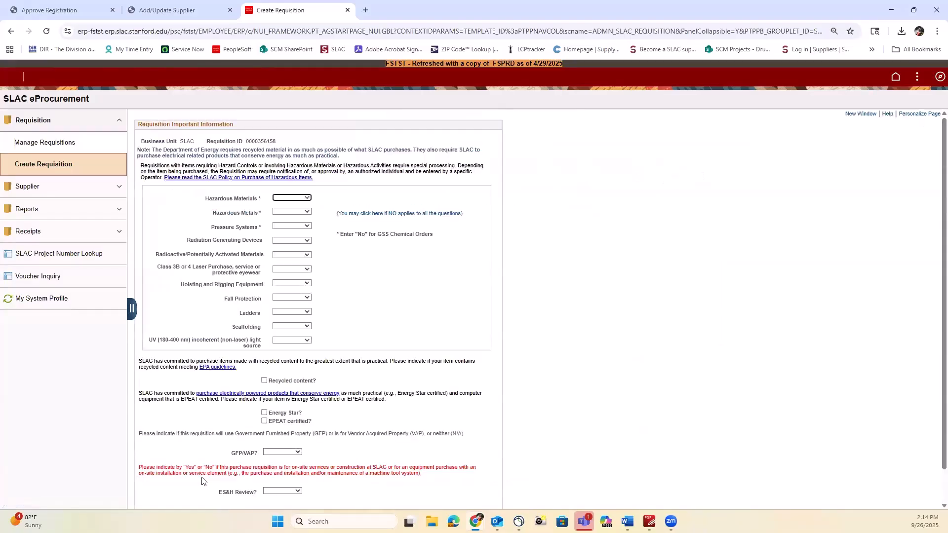
left_click(284, 198)
left_click(284, 207)
left_click(284, 211)
left_click(285, 221)
left_click(286, 226)
left_click(285, 235)
left_click(285, 241)
left_click(285, 250)
left_click(286, 255)
left_click(286, 264)
left_click(285, 270)
left_click(285, 277)
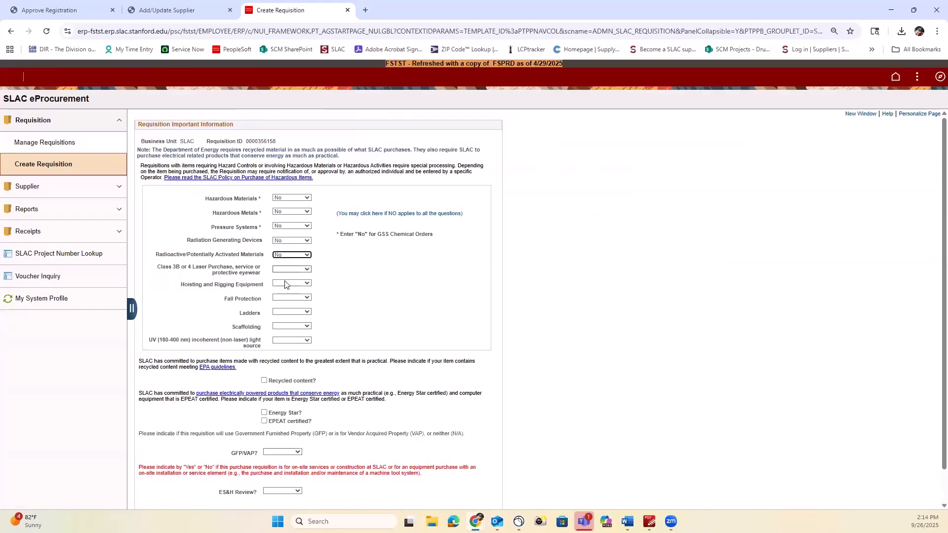
Step: Answer Yes for hoisting and rigging, fall protection and ladders; No for scaffolding and UV light
left_click(287, 283)
left_click(291, 299)
left_click(288, 298)
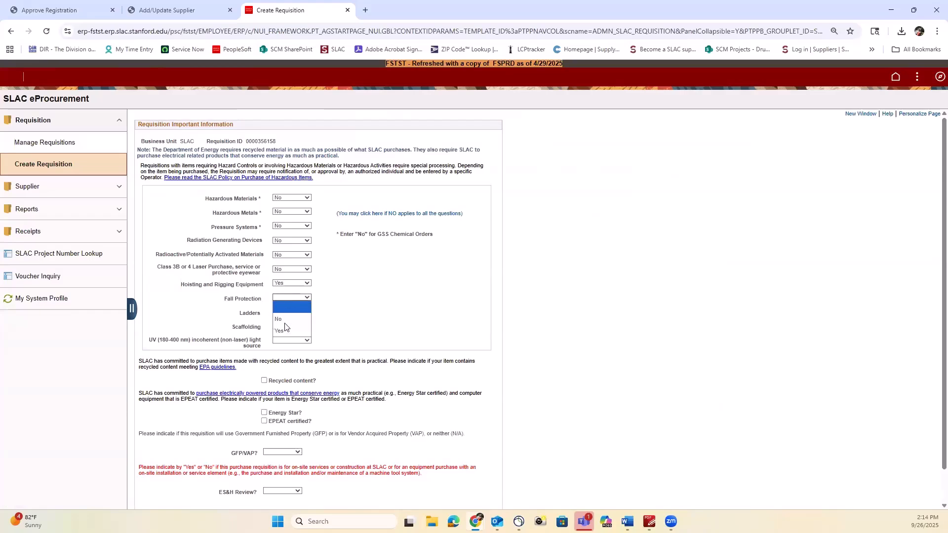
left_click(289, 312)
left_click(289, 312)
left_click(286, 327)
left_click(285, 327)
left_click(291, 344)
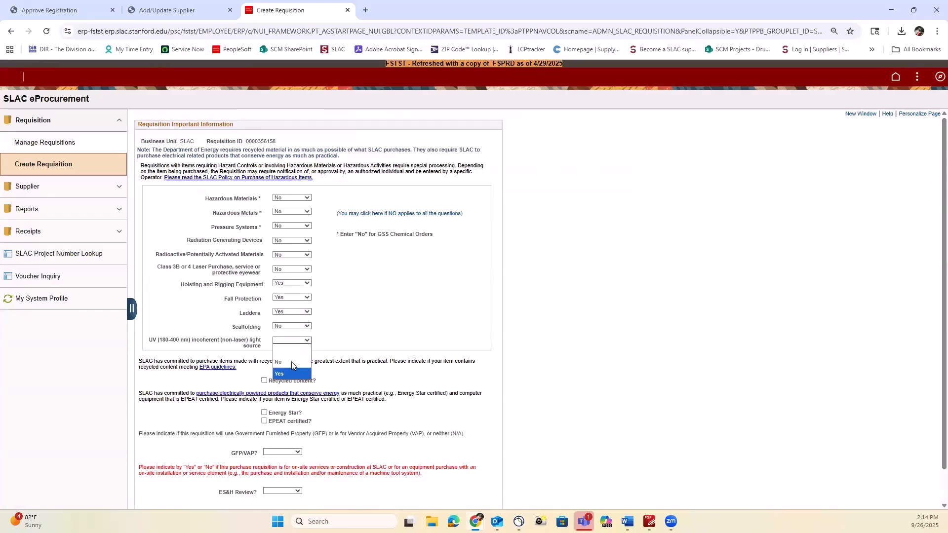
left_click(275, 356)
Step: Set GFP/VAP to N/A and ES&H Review to Yes with a chosen coordinator, then submit the questionnaire
scroll(273, 357, "down", 1)
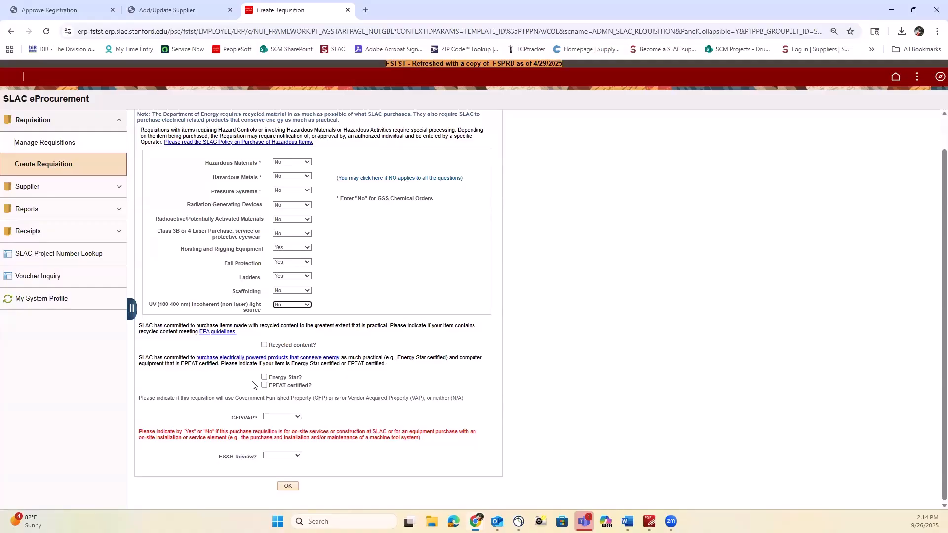
left_click(284, 417)
left_click(281, 462)
left_click(282, 455)
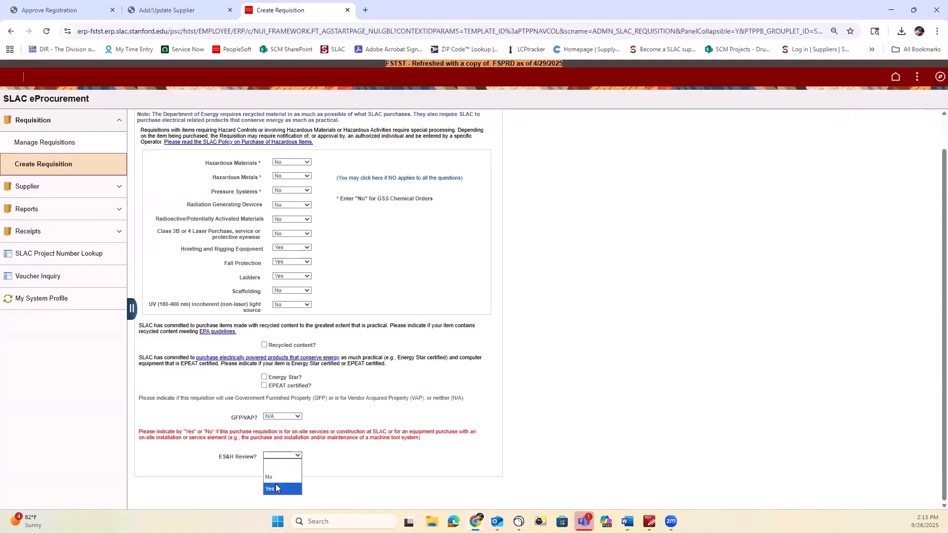
left_click(282, 488)
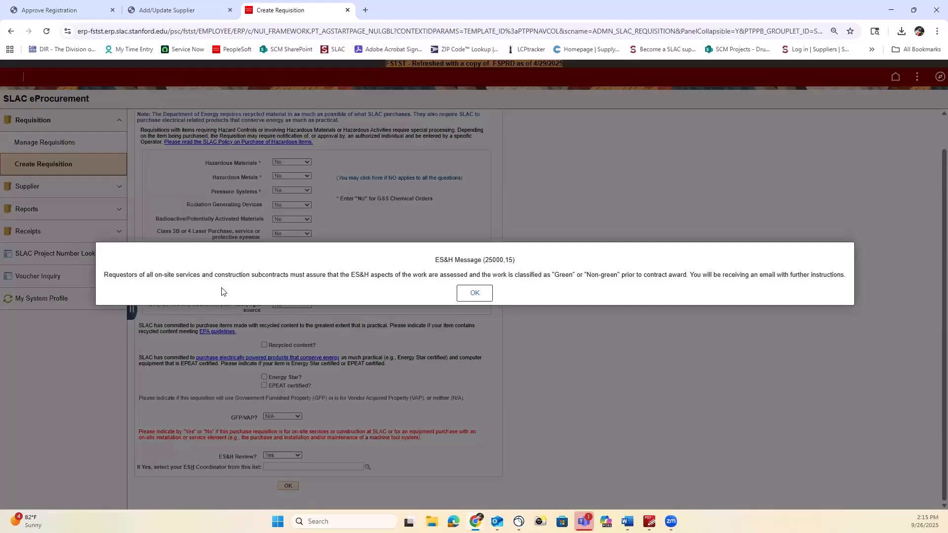
left_click(463, 292)
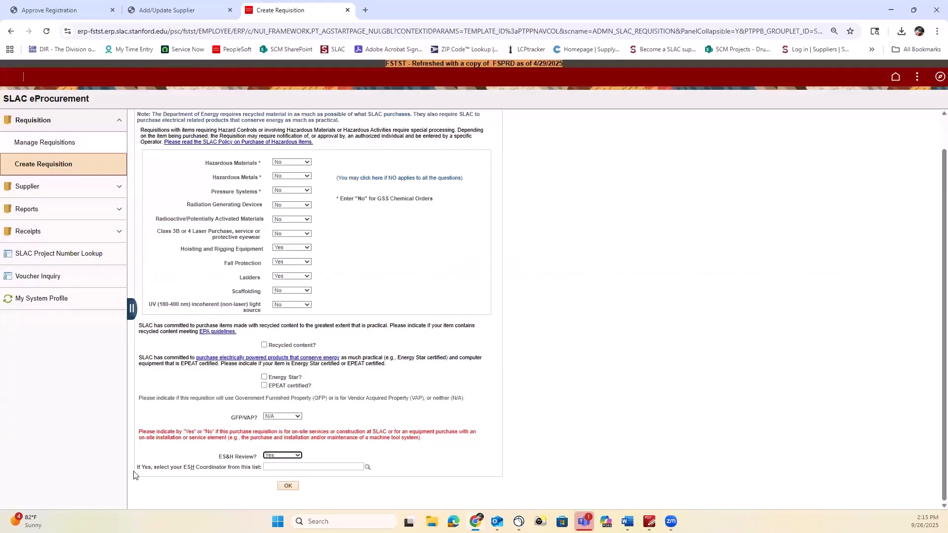
left_click(367, 468)
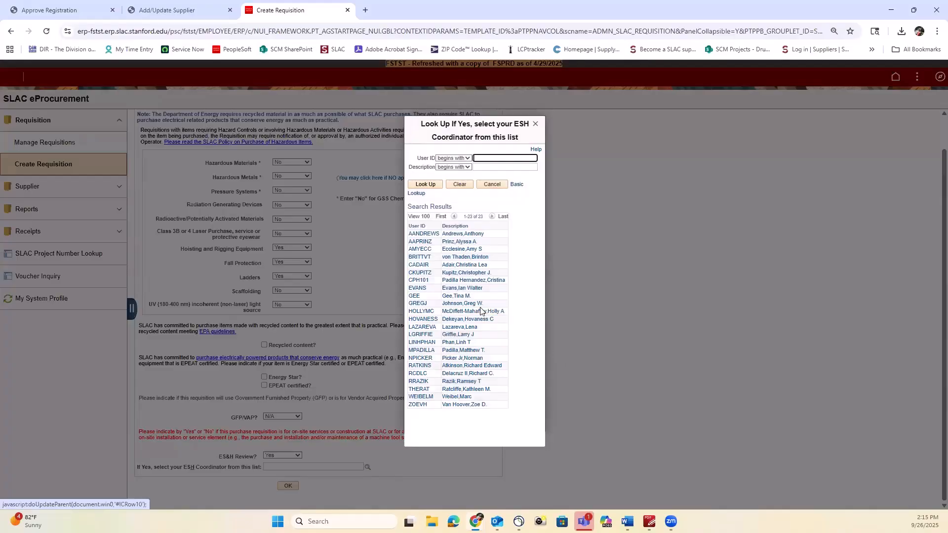
left_click(474, 304)
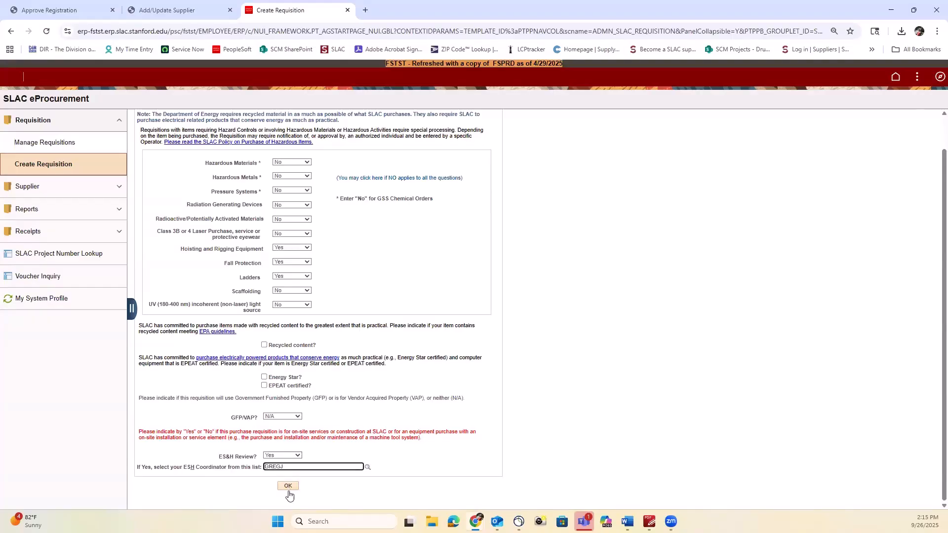
left_click(289, 489)
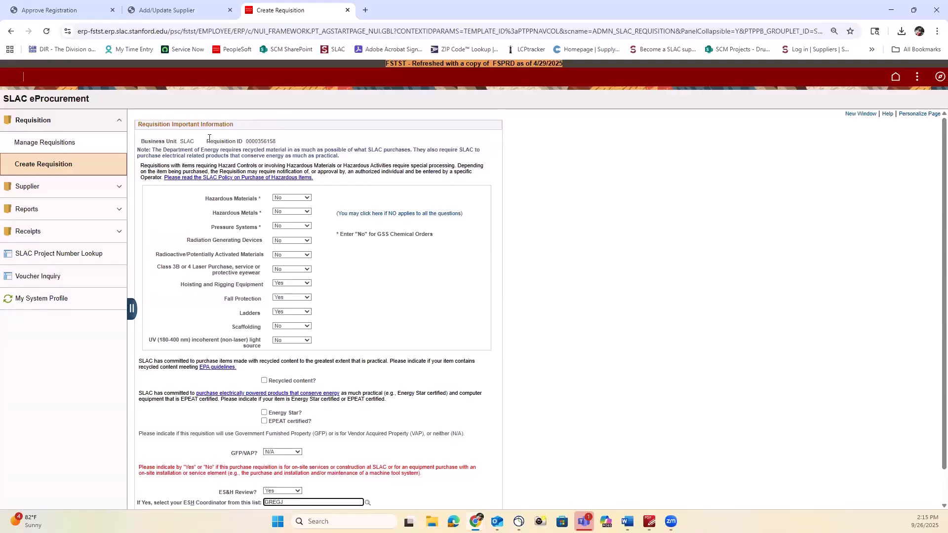
scroll(284, 346, "down", 1)
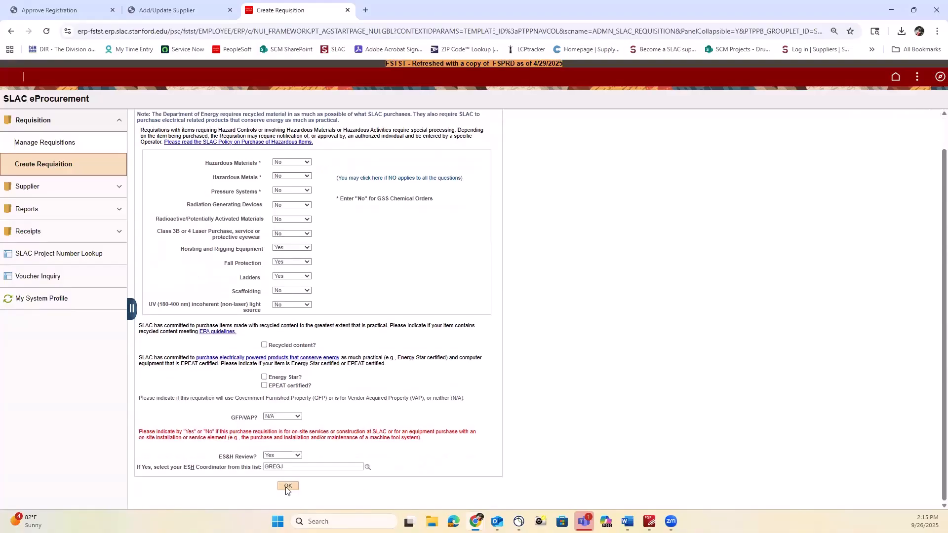
left_click(287, 487)
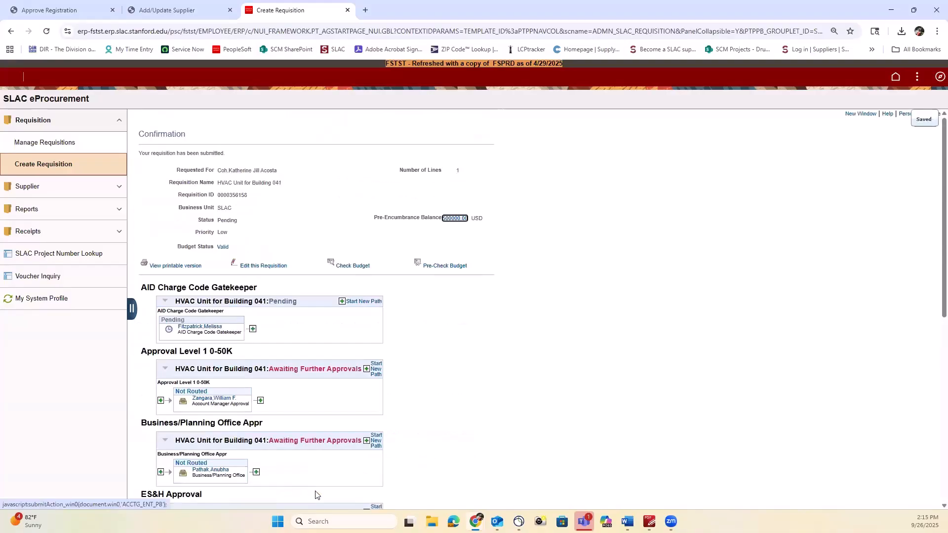
Step: Scroll the confirmation page through the ES&H, Approval Level 2 50K-1M and Buyer Manager approval stages
scroll(651, 341, "down", 3)
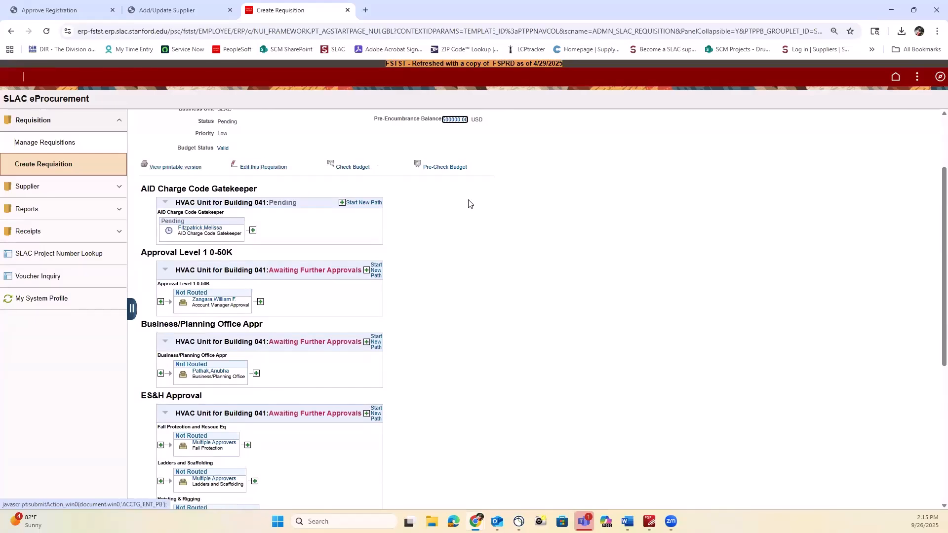
scroll(439, 203, "down", 1)
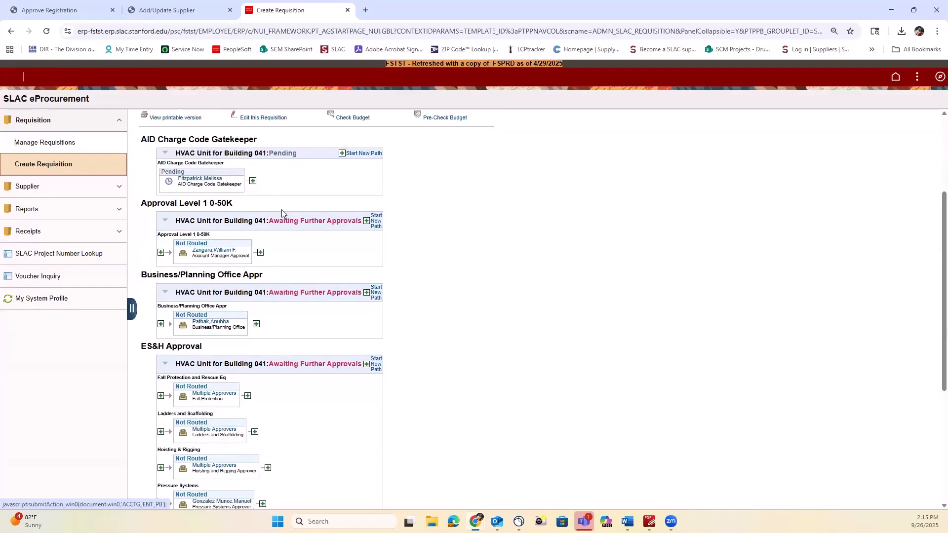
scroll(279, 211, "down", 2)
scroll(279, 211, "up", 2)
scroll(393, 210, "down", 2)
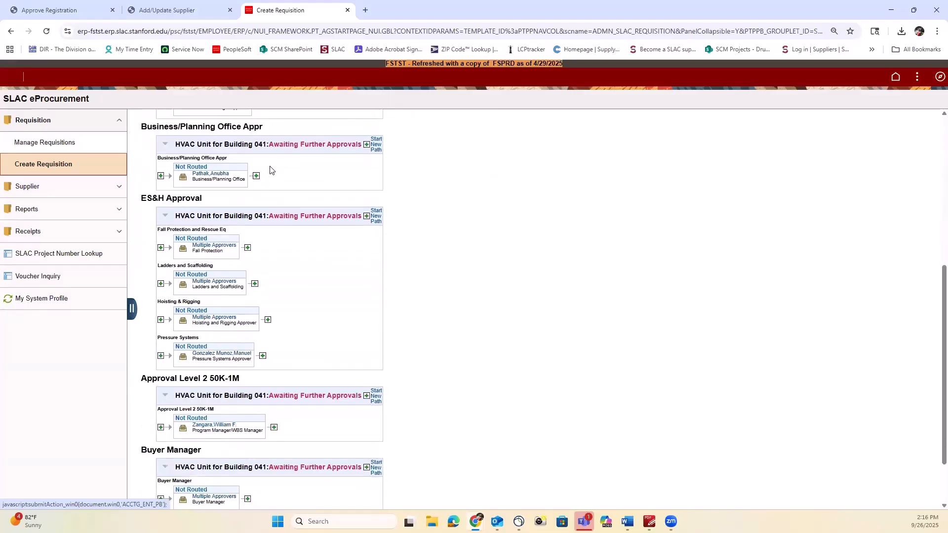
scroll(272, 168, "down", 1)
scroll(267, 218, "down", 2)
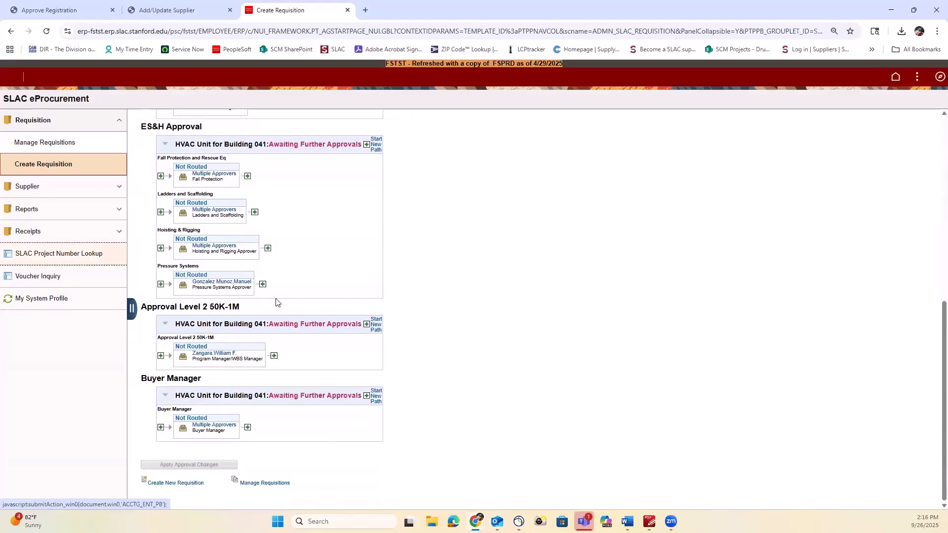